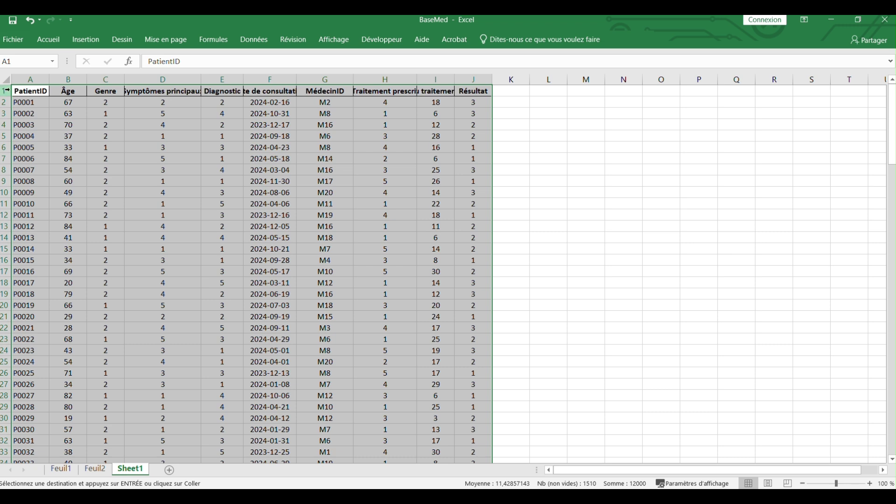
Enable filtering on the header row of the patient table in Sheet1
{"action": "left_click", "coordinate": [57, 92]}
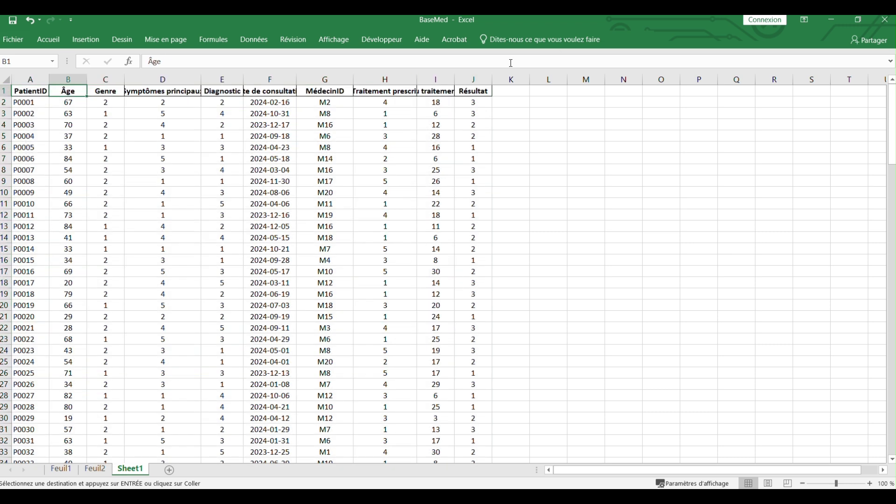
{"action": "left_click", "coordinate": [101, 91]}
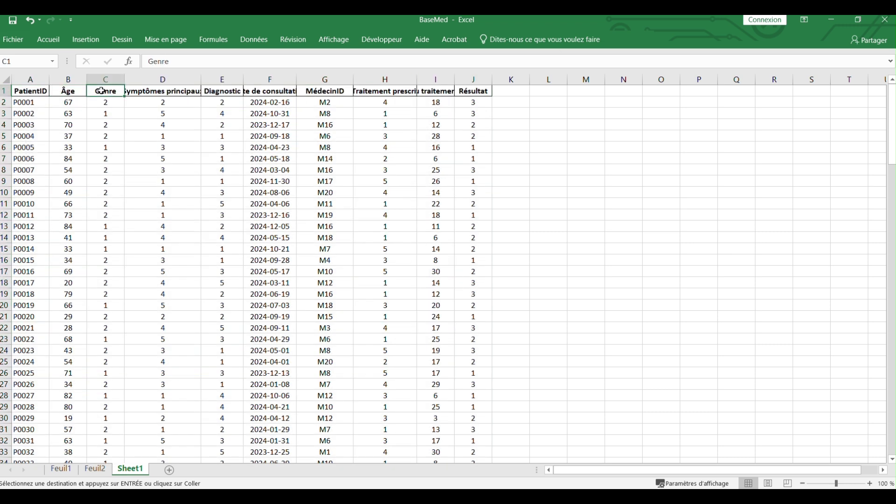
{"action": "left_click", "coordinate": [46, 41]}
{"action": "left_click", "coordinate": [779, 77]}
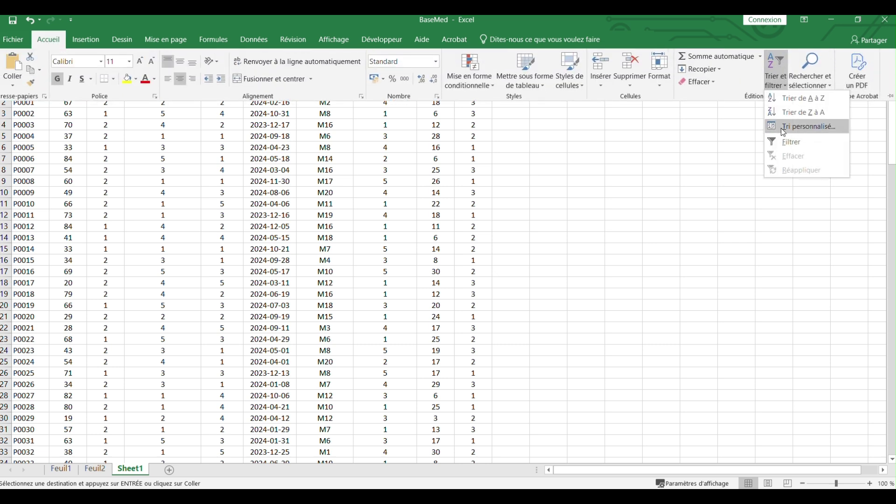
{"action": "left_click", "coordinate": [790, 142]}
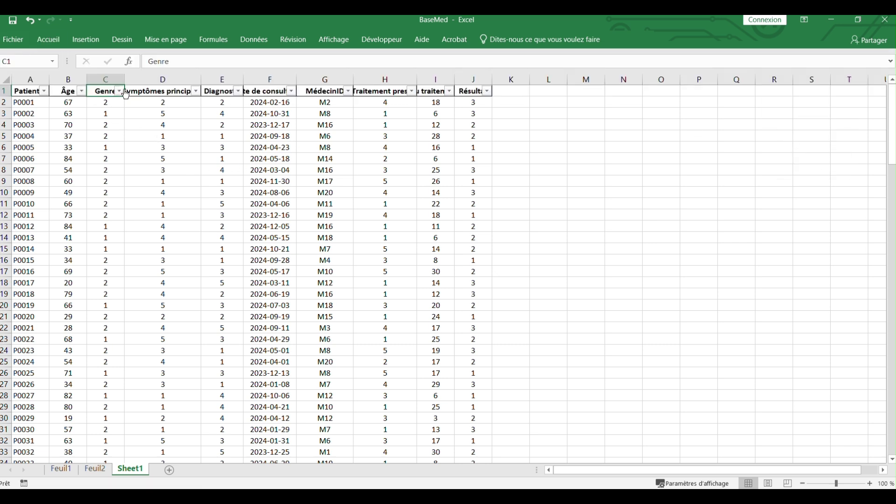
Filter the Genre column to show only rows with value 1
{"action": "left_click", "coordinate": [119, 91]}
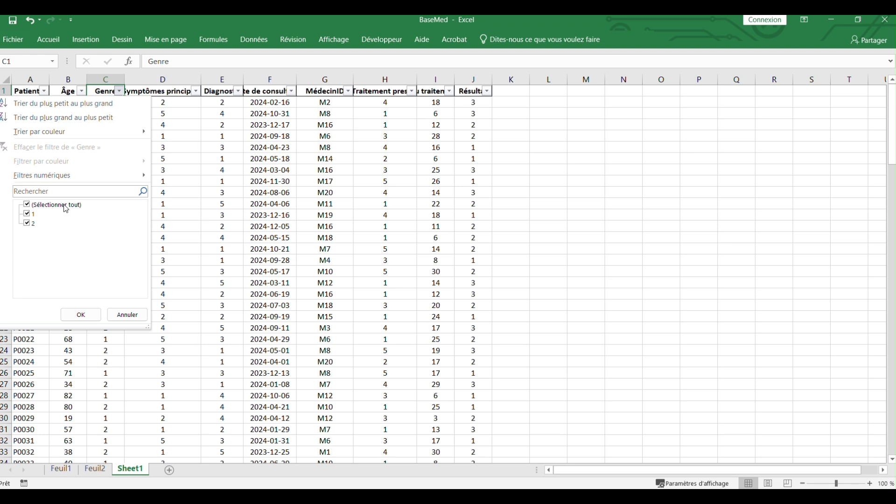
{"action": "left_click", "coordinate": [27, 204]}
{"action": "left_click", "coordinate": [27, 213]}
{"action": "left_click", "coordinate": [81, 314]}
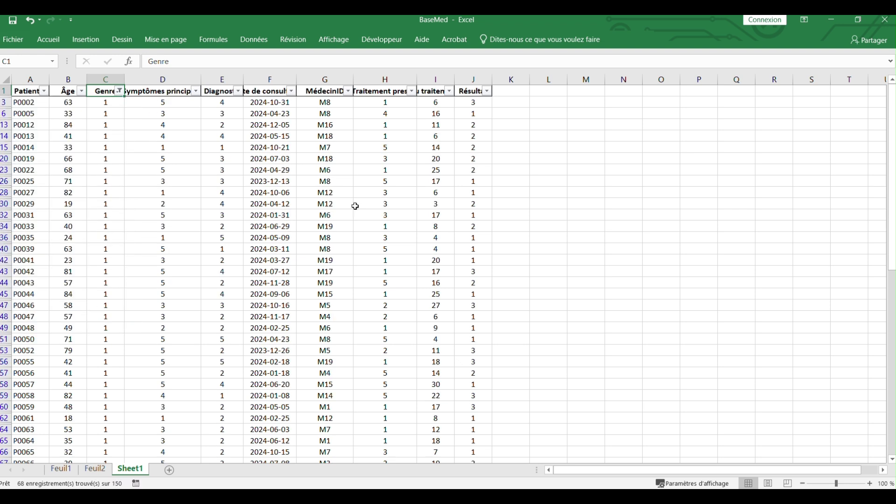
Copy the filtered Âge column with its header and paste it into a new sheet starting at cell C1
{"action": "left_click_drag", "start_coordinate": [65, 92], "coordinate": [87, 457]}
{"action": "right_click", "coordinate": [65, 448]}
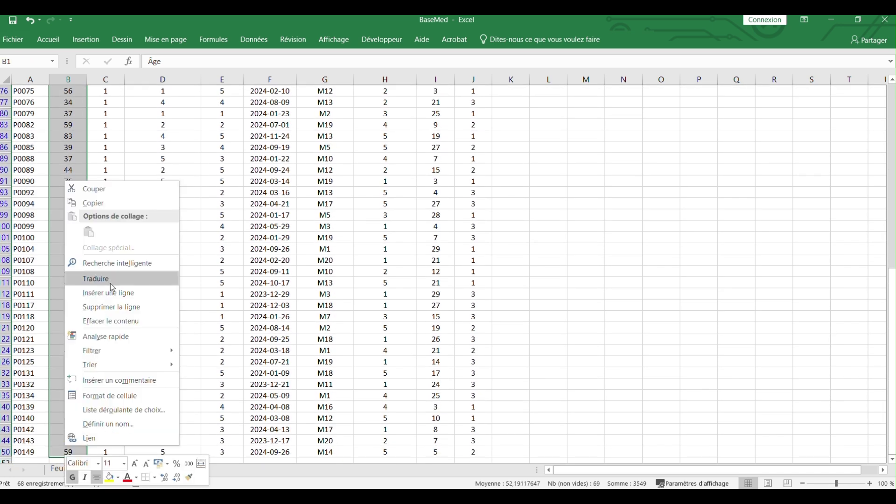
{"action": "left_click", "coordinate": [111, 203]}
{"action": "scroll", "coordinate": [140, 326], "scroll_direction": "up", "scroll_amount": 20}
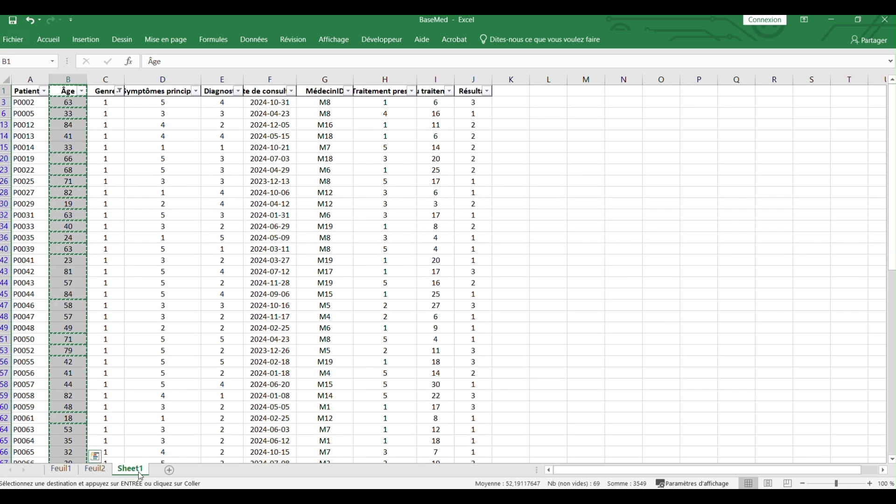
{"action": "left_click", "coordinate": [171, 470]}
{"action": "left_click", "coordinate": [141, 92]}
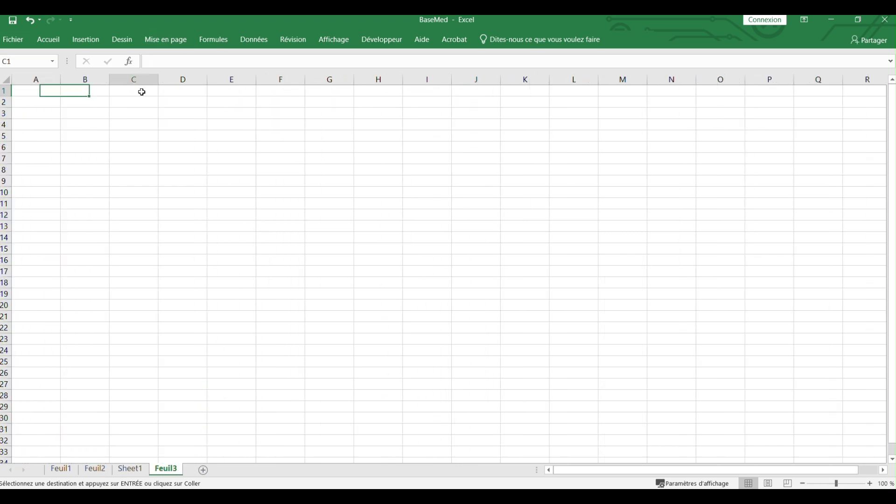
{"action": "right_click", "coordinate": [142, 92]}
{"action": "left_click", "coordinate": [184, 144]}
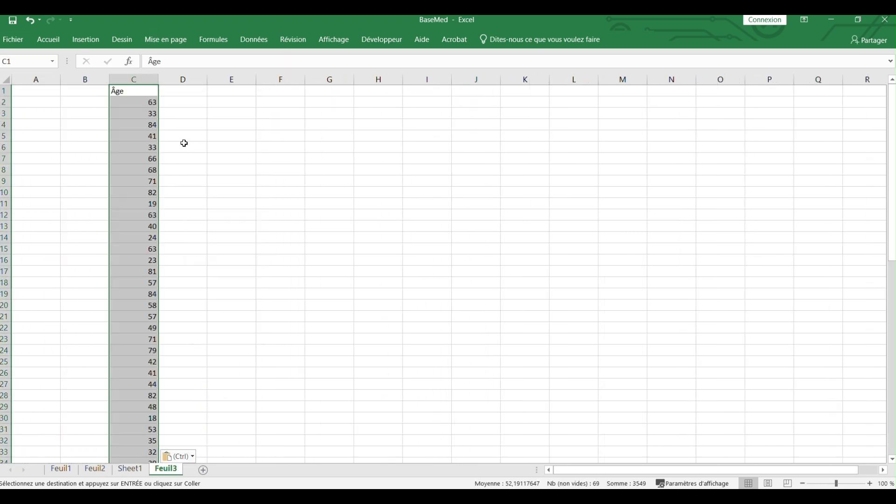
Change the header in cell C1 to "Âge Homme"
{"action": "double_click", "coordinate": [119, 91]}
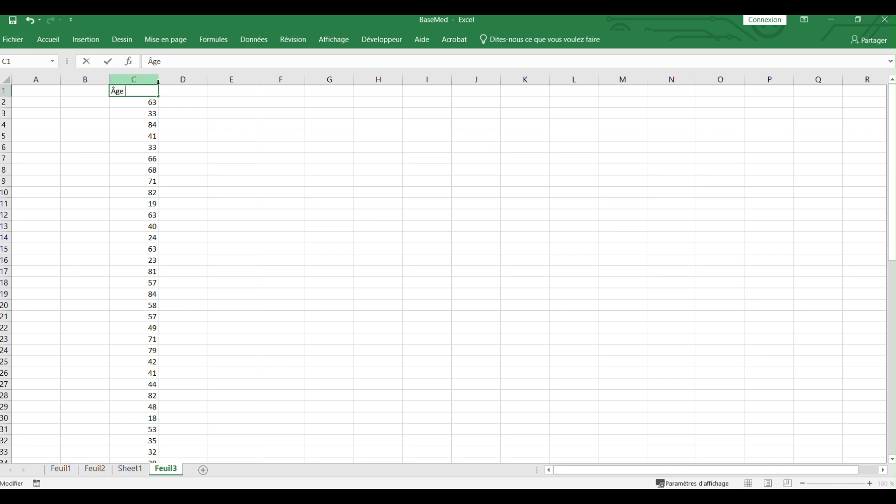
{"action": "type", "text": "Homme"}
{"action": "left_click", "coordinate": [194, 93]}
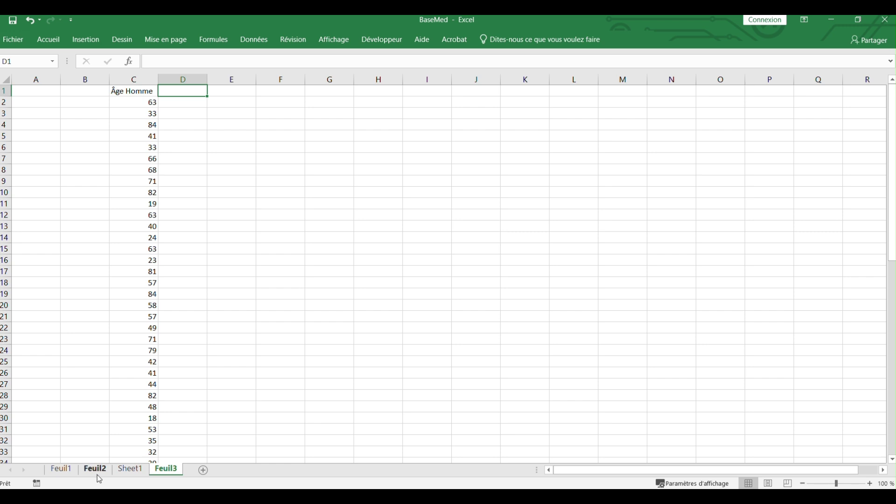
Change the Genre filter in Sheet1 to show only rows with value 2
{"action": "left_click", "coordinate": [130, 469]}
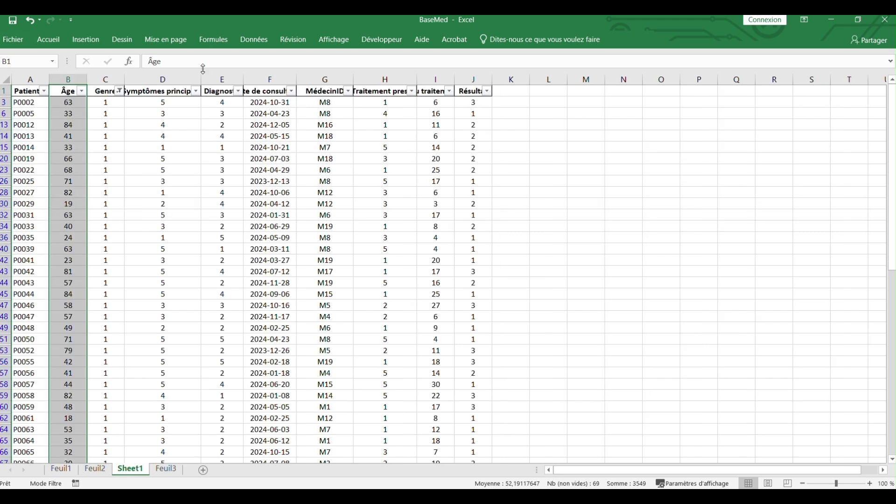
{"action": "left_click", "coordinate": [119, 91]}
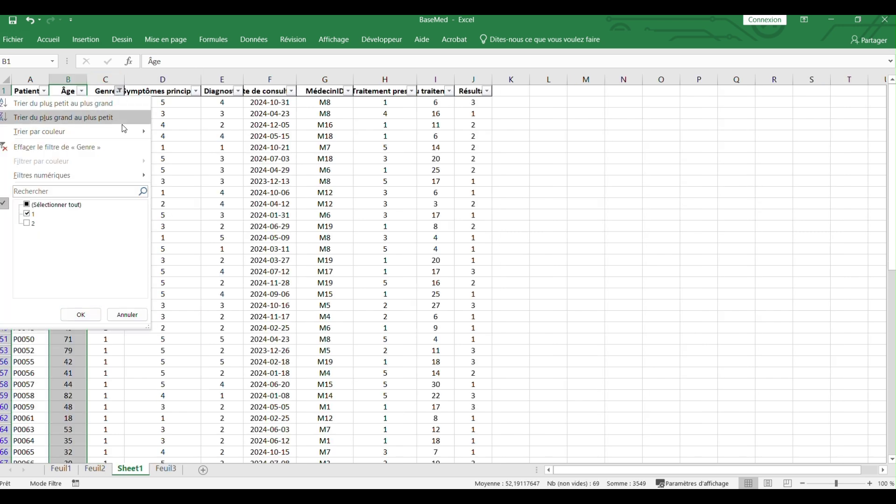
{"action": "left_click", "coordinate": [28, 223]}
{"action": "left_click", "coordinate": [28, 214]}
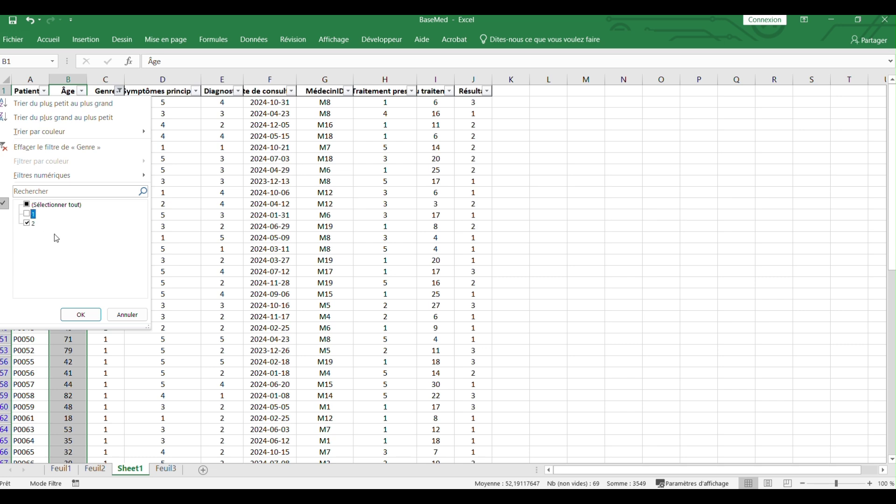
{"action": "left_click", "coordinate": [76, 320]}
Copy the filtered Âge column with its header and paste it into Feuil3 starting at cell D1
{"action": "left_click_drag", "start_coordinate": [68, 91], "coordinate": [65, 443]}
{"action": "right_click", "coordinate": [63, 429]}
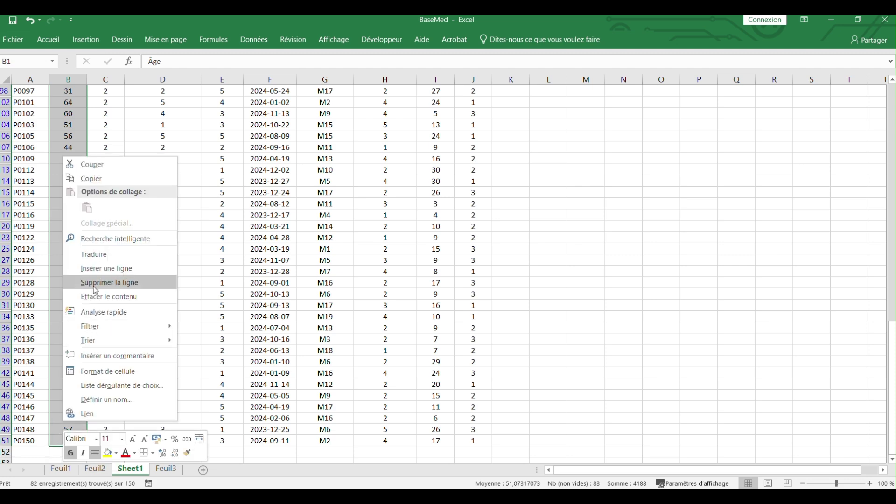
{"action": "left_click", "coordinate": [91, 179]}
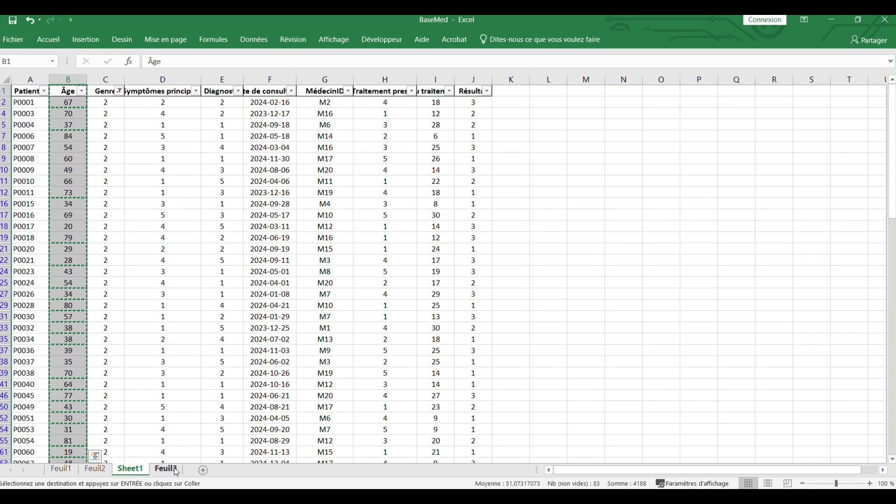
{"action": "left_click", "coordinate": [166, 470]}
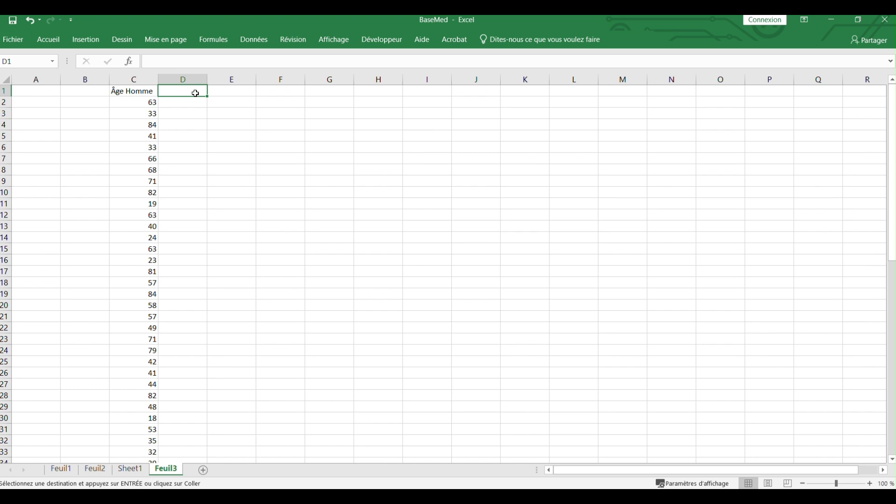
{"action": "right_click", "coordinate": [195, 94]}
{"action": "left_click", "coordinate": [241, 146]}
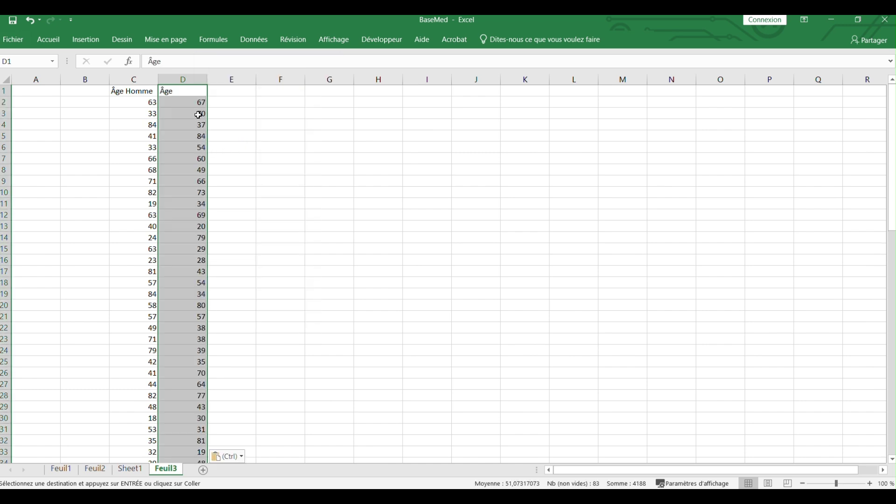
Change the header in cell D1 to "Âge Femme"
{"action": "left_click", "coordinate": [185, 91]}
{"action": "double_click", "coordinate": [192, 92]}
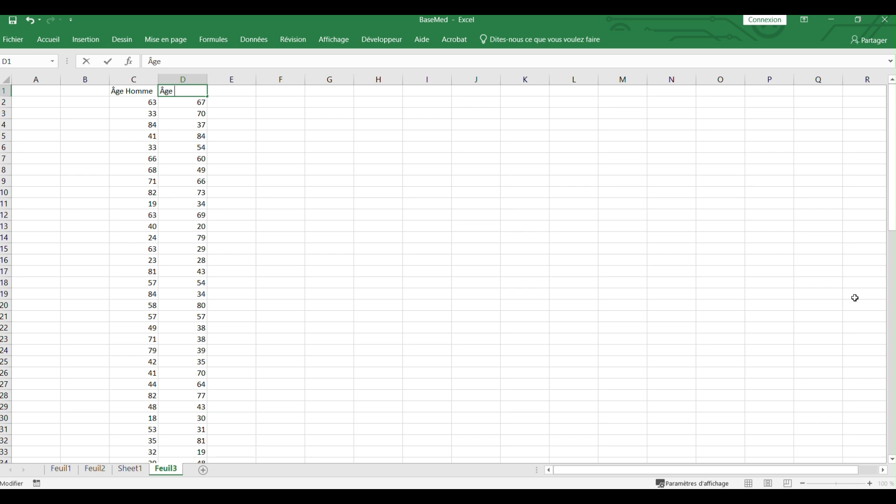
{"action": "type", "text": "Femme"}
Enter the label "P-Vaue =" in cell F6
{"action": "left_click", "coordinate": [298, 153]}
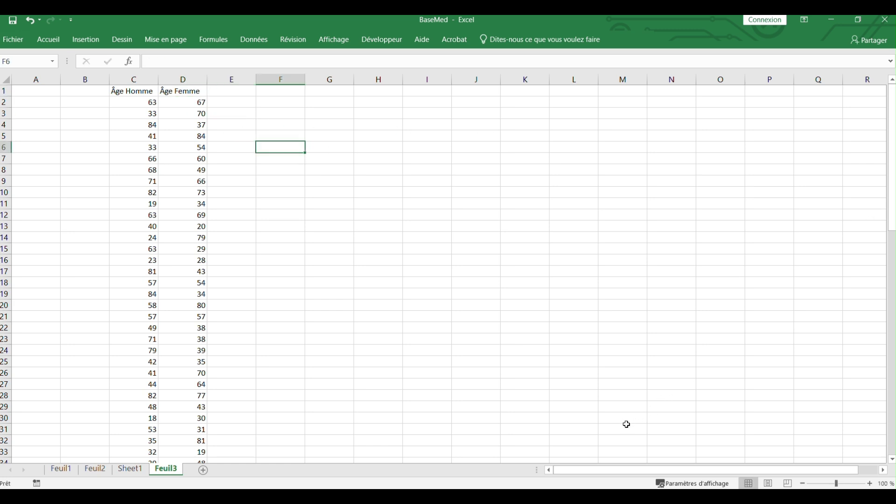
{"action": "type", "text": "P-"}
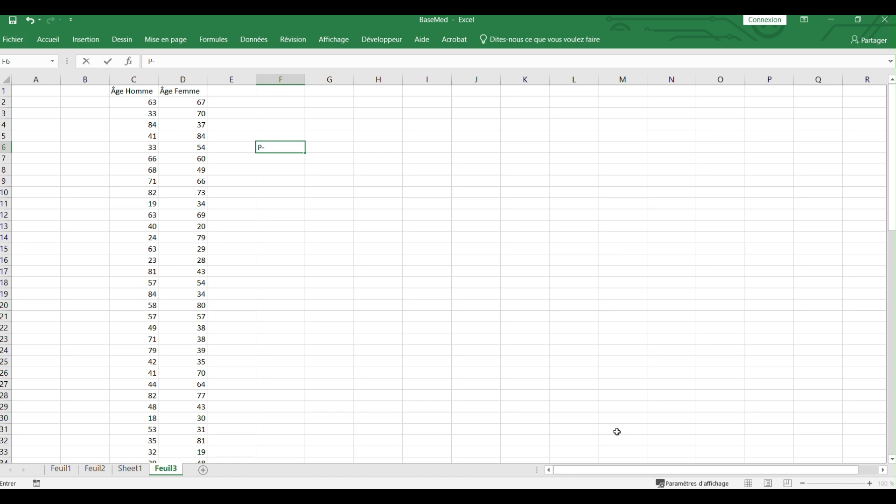
{"action": "type", "text": "Vaue ="}
Enter the label "Moyenne=" in cell B84, on the row just below the age data
{"action": "scroll", "coordinate": [176, 316], "scroll_direction": "down", "scroll_amount": 6}
{"action": "scroll", "coordinate": [177, 316], "scroll_direction": "down", "scroll_amount": 15}
{"action": "scroll", "coordinate": [176, 320], "scroll_direction": "up", "scroll_amount": 2}
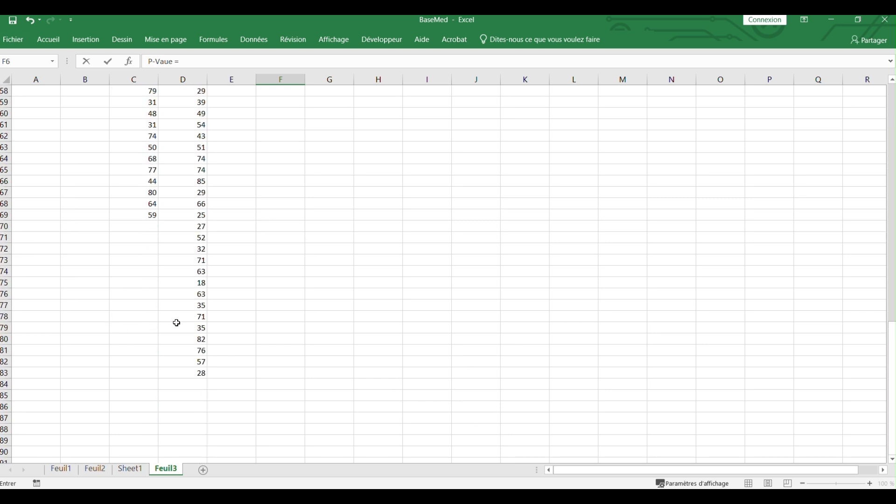
{"action": "scroll", "coordinate": [165, 355], "scroll_direction": "down", "scroll_amount": 3}
{"action": "left_click", "coordinate": [72, 286]}
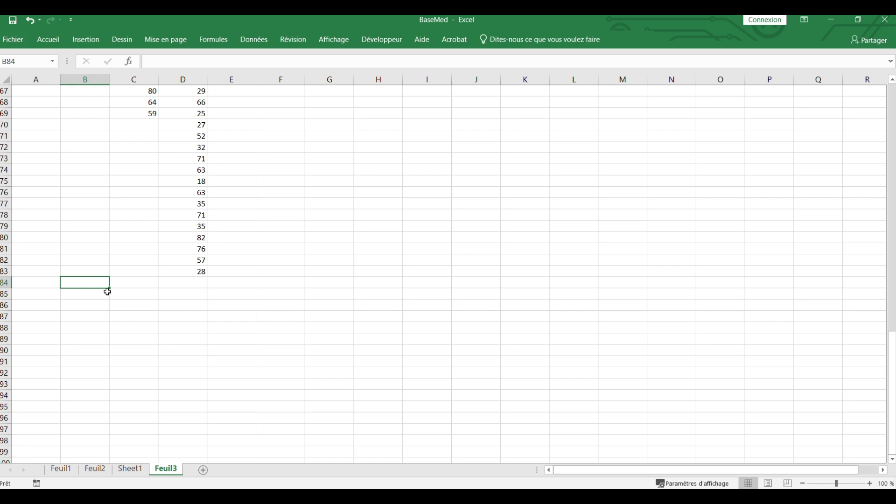
{"action": "left_click", "coordinate": [127, 283]}
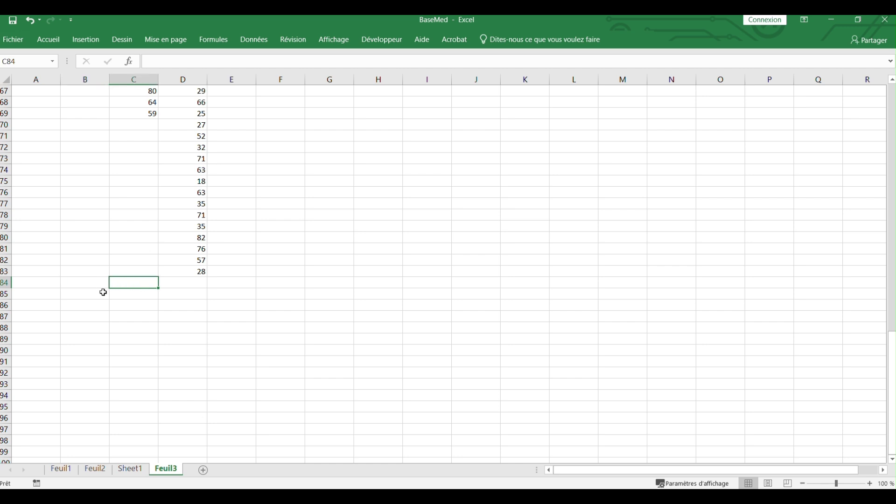
{"action": "key", "text": "Left"}
{"action": "type", "text": "M"}
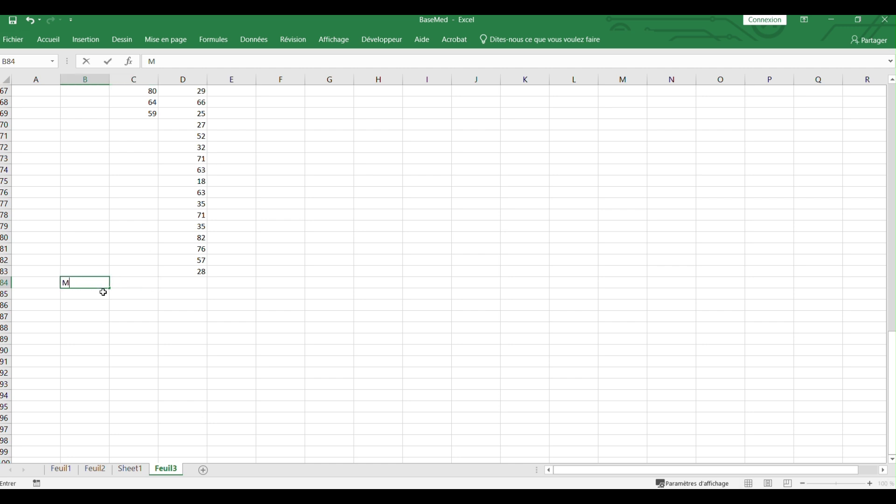
{"action": "type", "text": "oyenne="}
{"action": "key", "text": "Tab"}
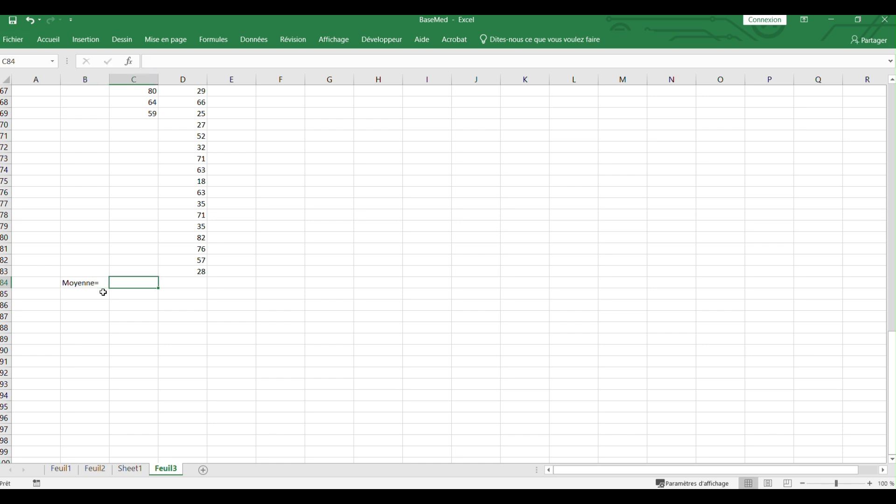
Calculate the average male age in cell C84 with the formula =MOYENNE(C2:C83)
{"action": "type", "text": "=m"}
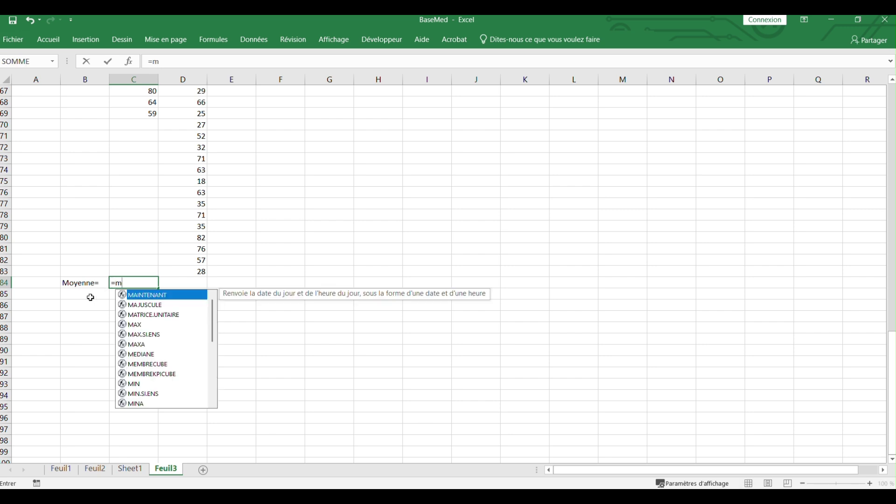
{"action": "type", "text": "oye"}
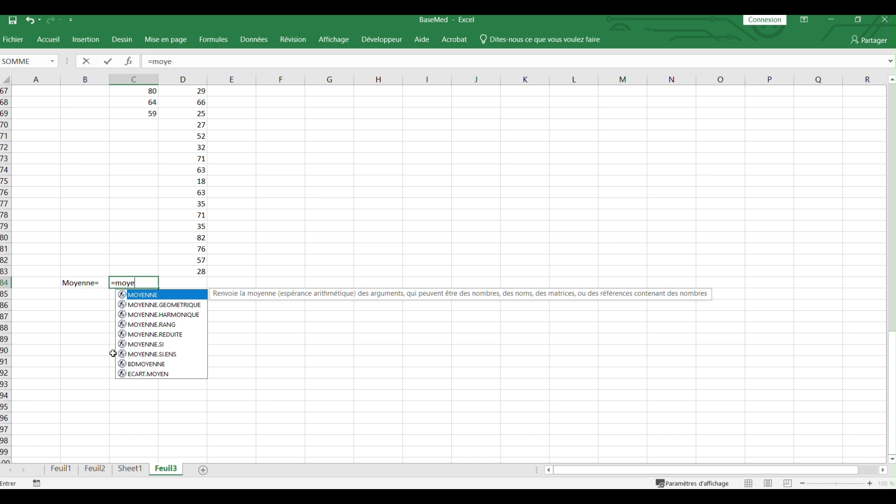
{"action": "double_click", "coordinate": [168, 295]}
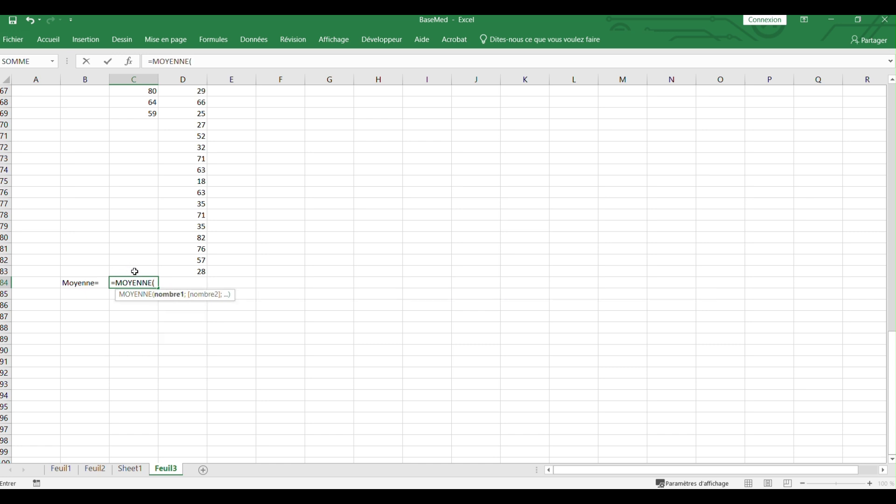
{"action": "left_click_drag", "start_coordinate": [134, 272], "coordinate": [115, 93]}
{"action": "key", "text": "Return"}
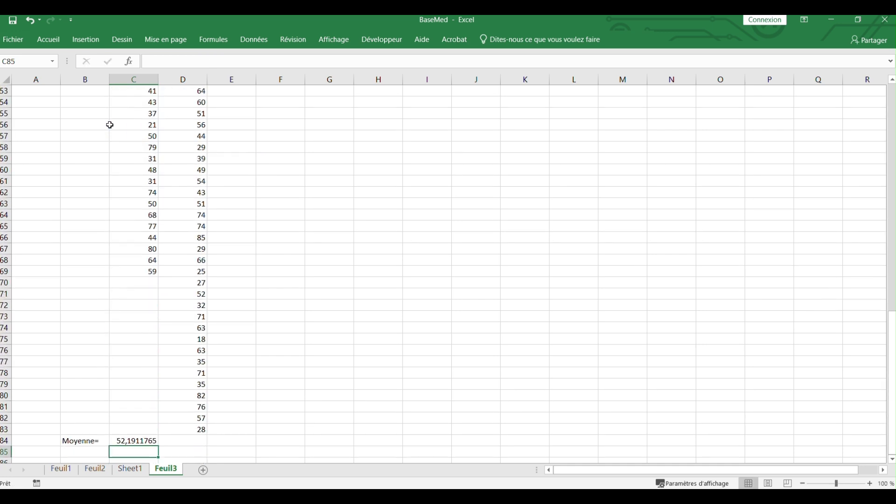
Fill the average formula from C84 across to D84 for the female ages
{"action": "left_click", "coordinate": [136, 440]}
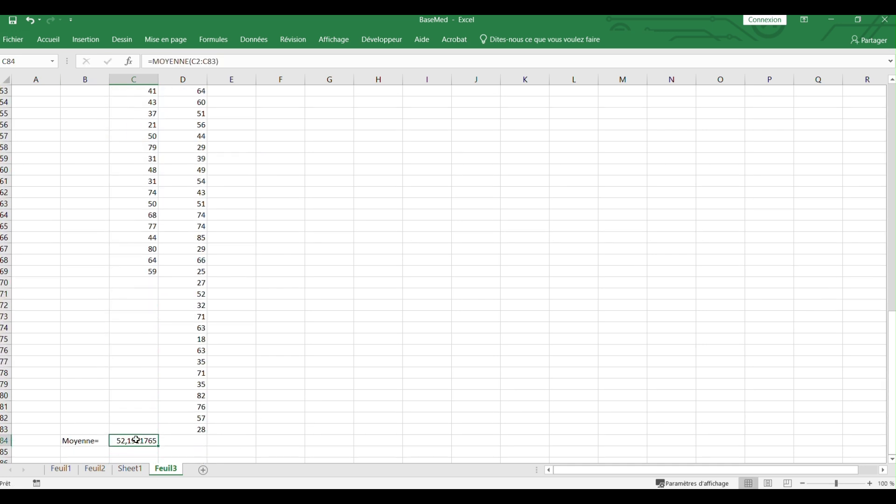
{"action": "left_click_drag", "start_coordinate": [159, 446], "coordinate": [201, 447]}
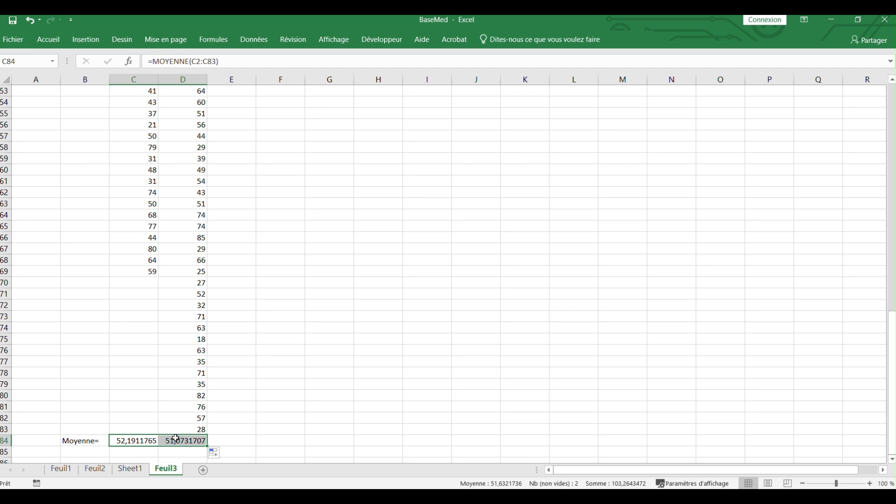
{"action": "scroll", "coordinate": [196, 420], "scroll_direction": "down", "scroll_amount": 2}
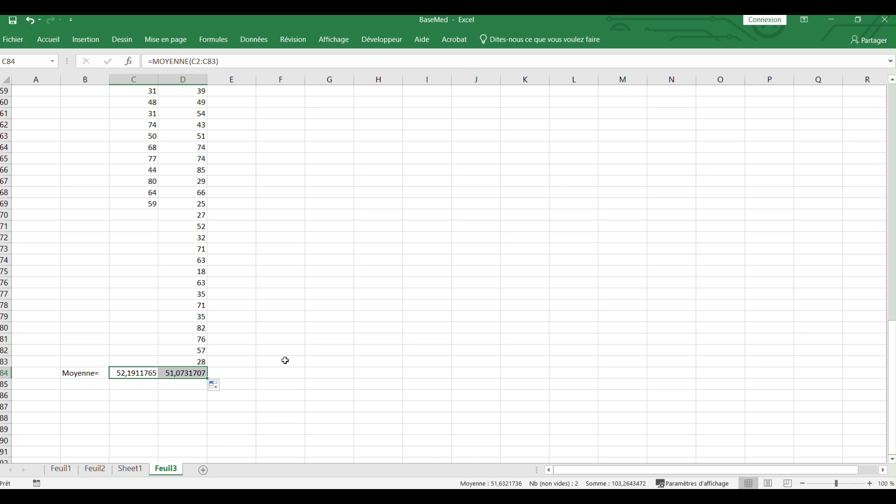
{"action": "scroll", "coordinate": [284, 385], "scroll_direction": "up", "scroll_amount": 1}
{"action": "scroll", "coordinate": [285, 386], "scroll_direction": "up", "scroll_amount": 19}
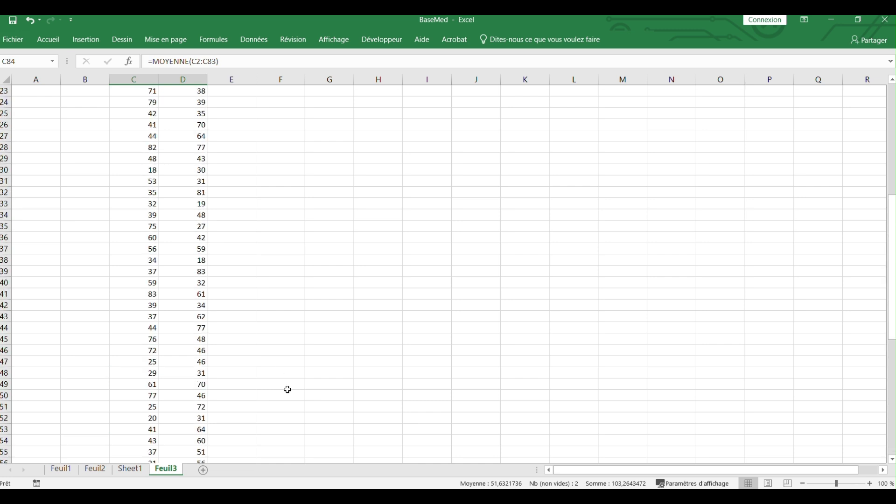
Start a T.TEST formula in cell G6 comparing the male ages C2:C69 with the female ages D2:D83
{"action": "left_click", "coordinate": [316, 150]}
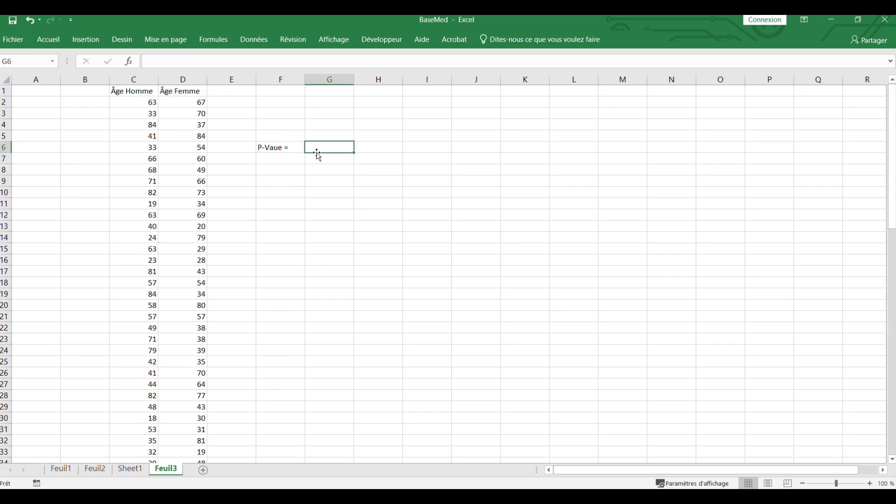
{"action": "type", "text": "="}
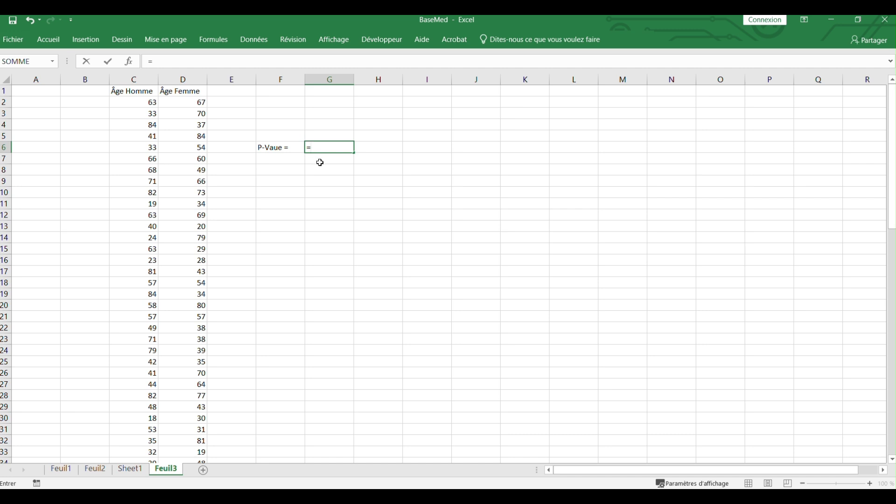
{"action": "type", "text": "t"}
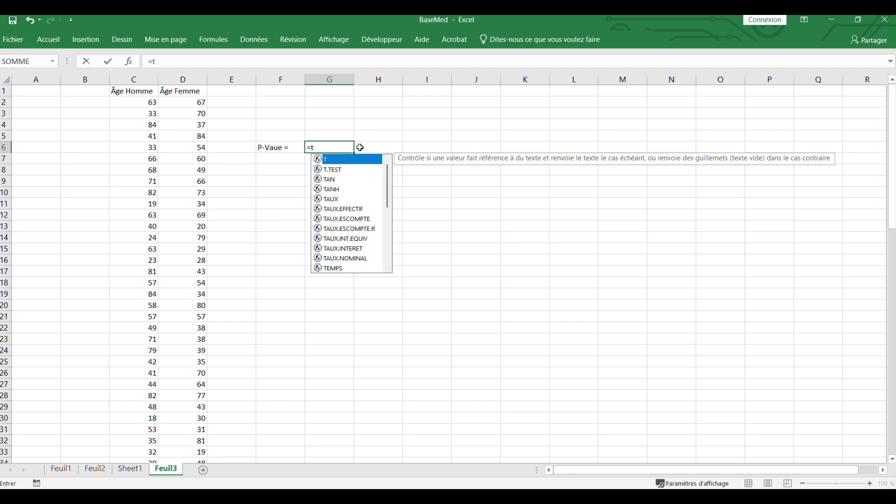
{"action": "double_click", "coordinate": [350, 170]}
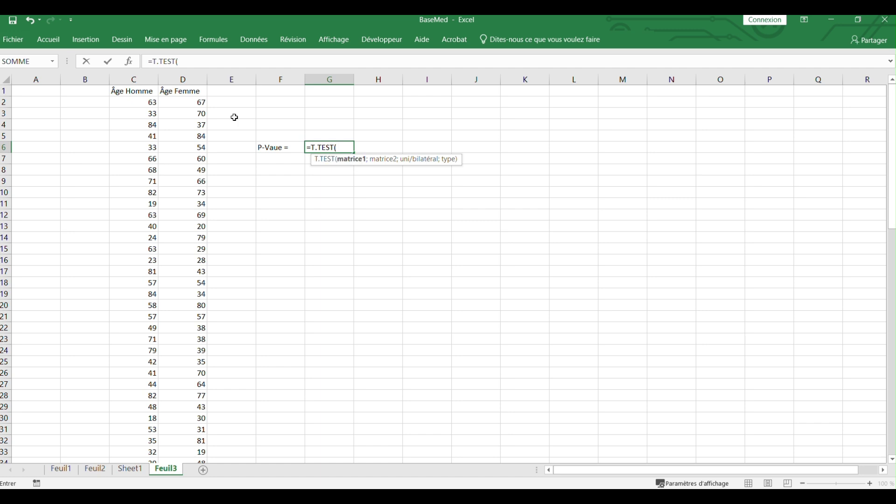
{"action": "left_click_drag", "start_coordinate": [132, 101], "coordinate": [133, 317]}
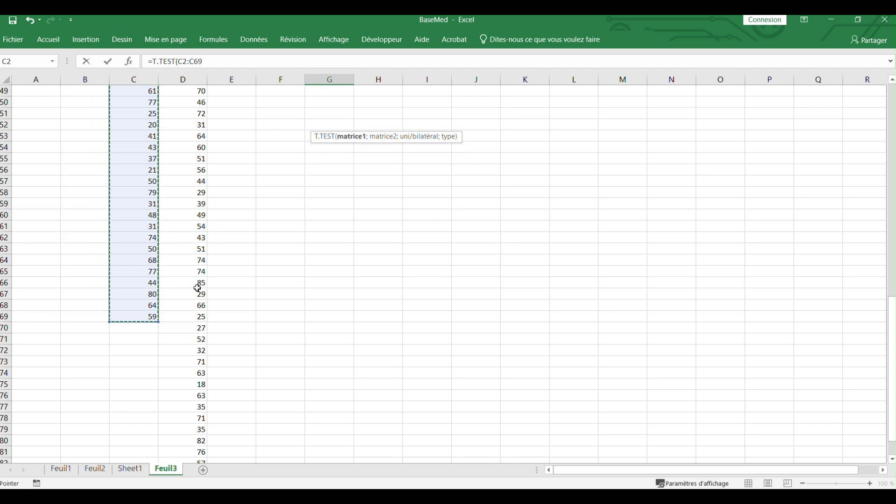
{"action": "type", "text": ";"}
{"action": "scroll", "coordinate": [236, 182], "scroll_direction": "up", "scroll_amount": 16}
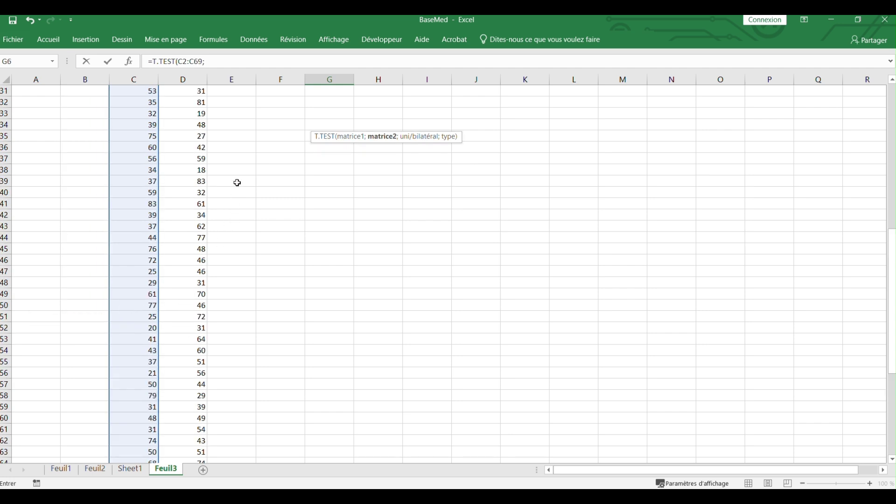
{"action": "left_click_drag", "start_coordinate": [190, 104], "coordinate": [196, 432]}
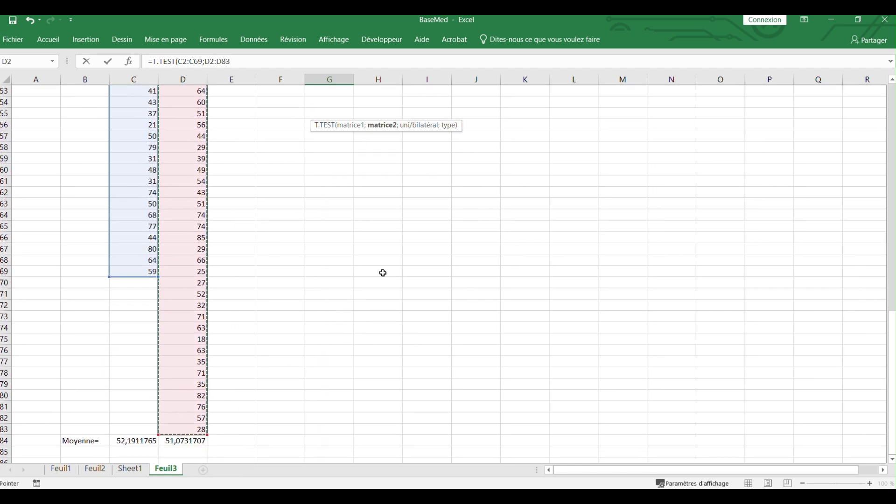
{"action": "type", "text": ";"}
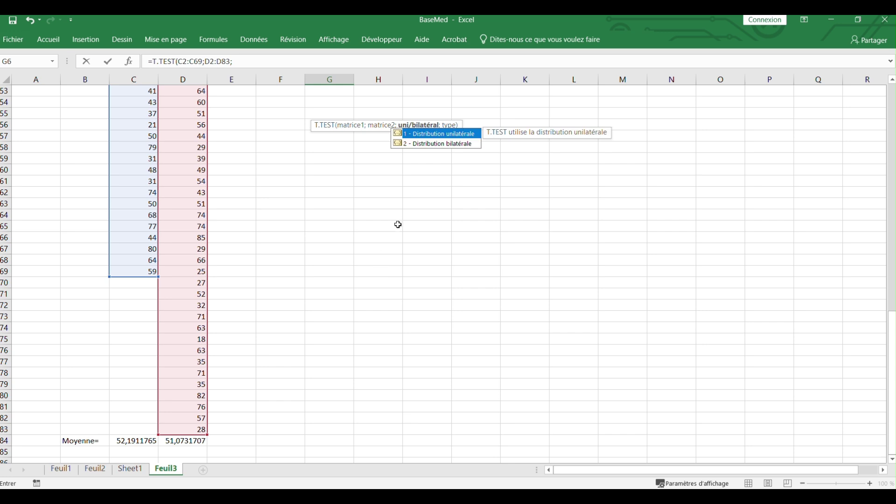
Complete the T.TEST formula with a two-tailed distribution (2) and the two-sample equal variance type (2)
{"action": "scroll", "coordinate": [424, 262], "scroll_direction": "up", "scroll_amount": 16}
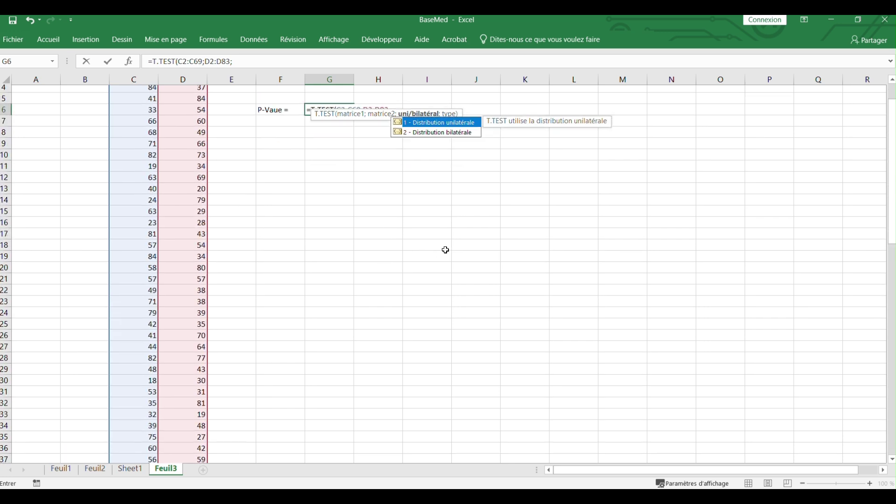
{"action": "scroll", "coordinate": [446, 250], "scroll_direction": "up", "scroll_amount": 1}
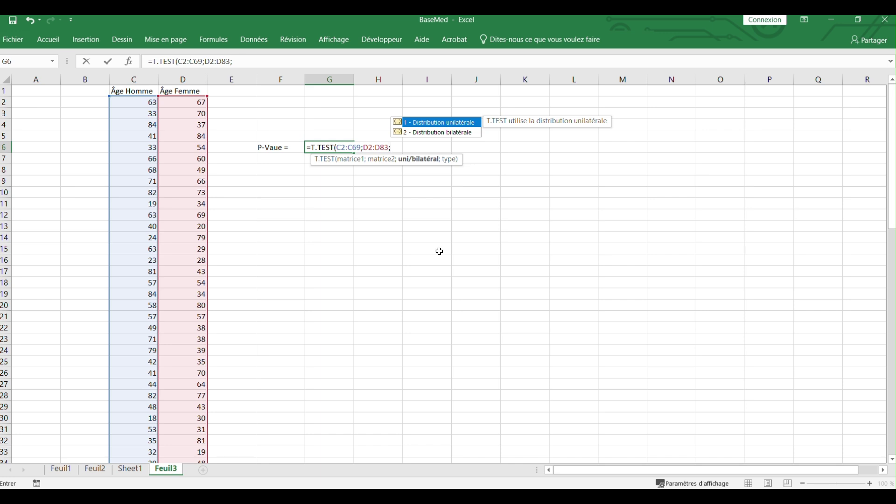
{"action": "type", "text": "2"}
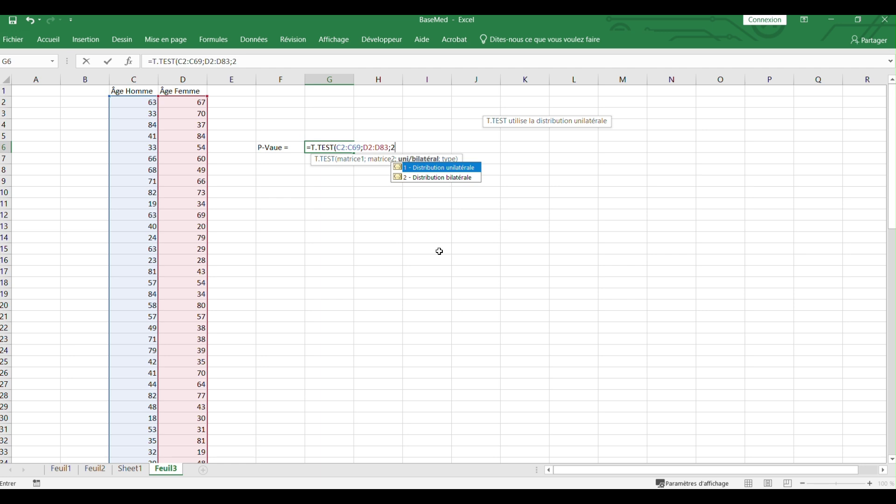
{"action": "type", "text": ";"}
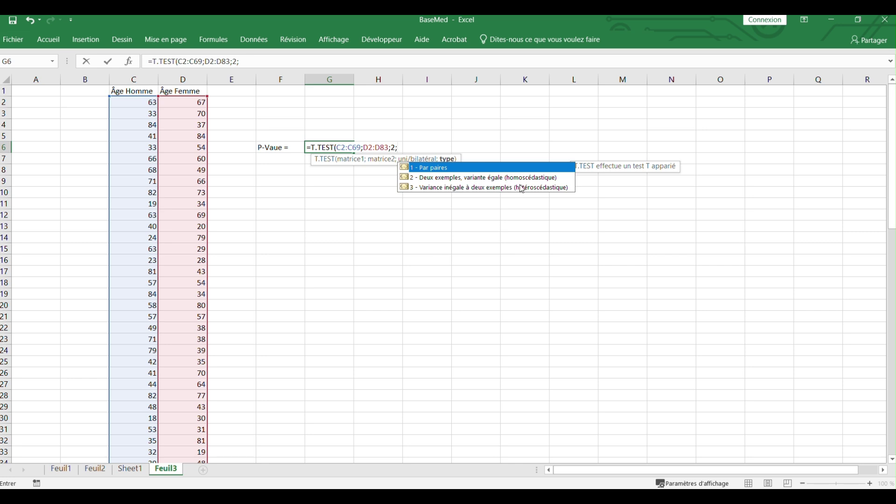
{"action": "left_click", "coordinate": [438, 178]}
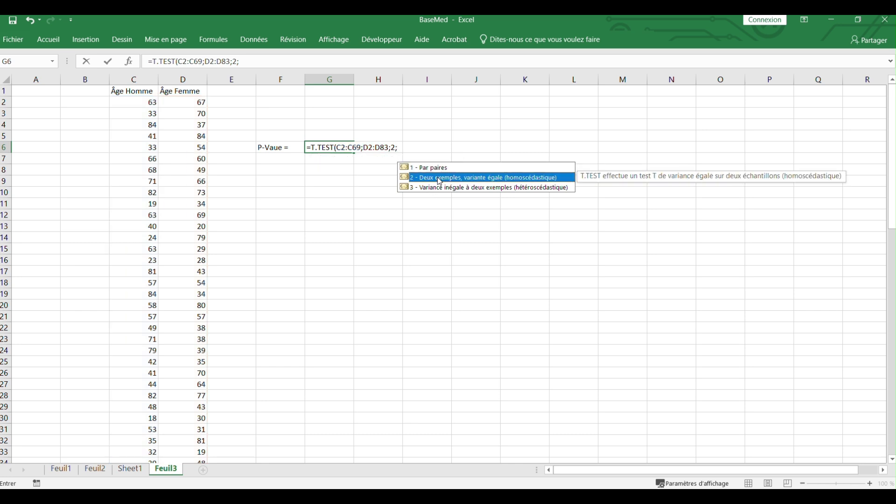
{"action": "double_click", "coordinate": [434, 177]}
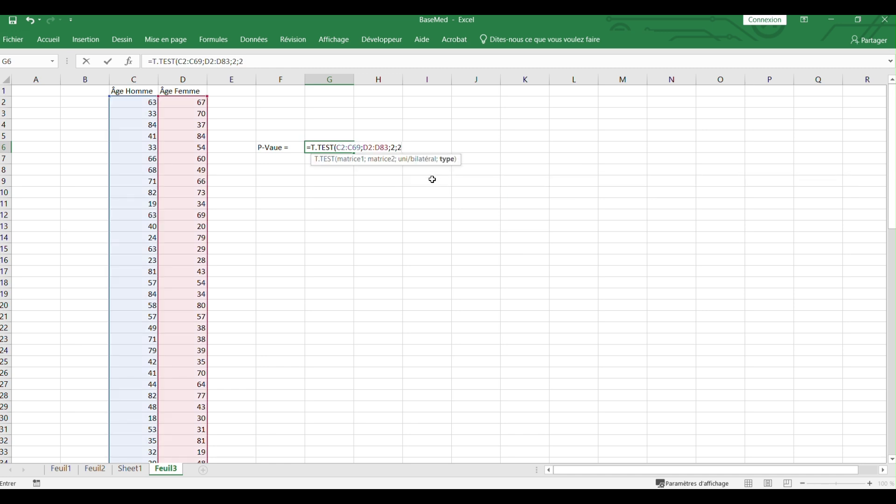
{"action": "key", "text": "Return"}
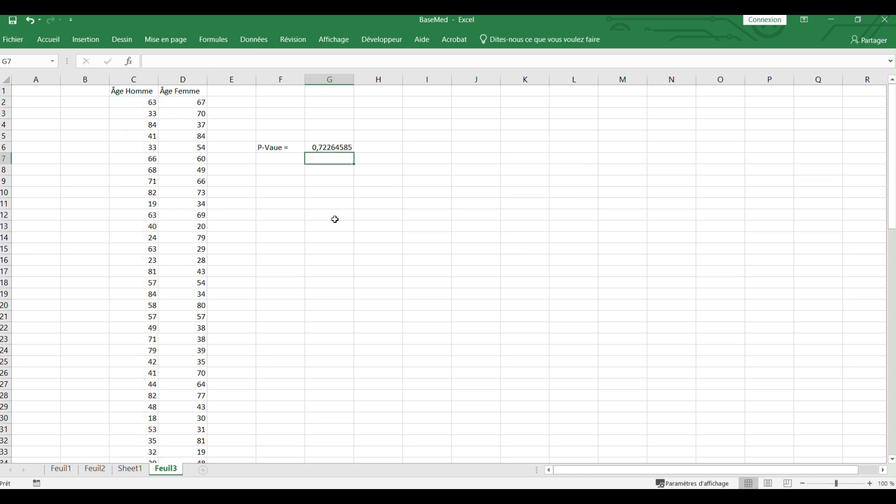
Enter the label "E T" in cell B85, just below the "Moyenne=" label
{"action": "scroll", "coordinate": [327, 205], "scroll_direction": "down", "scroll_amount": 20}
{"action": "scroll", "coordinate": [330, 195], "scroll_direction": "down", "scroll_amount": 5}
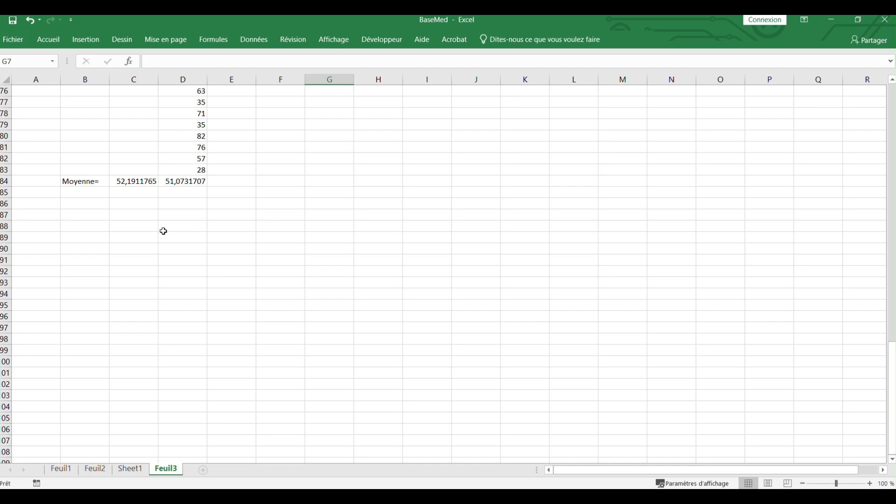
{"action": "double_click", "coordinate": [86, 193]}
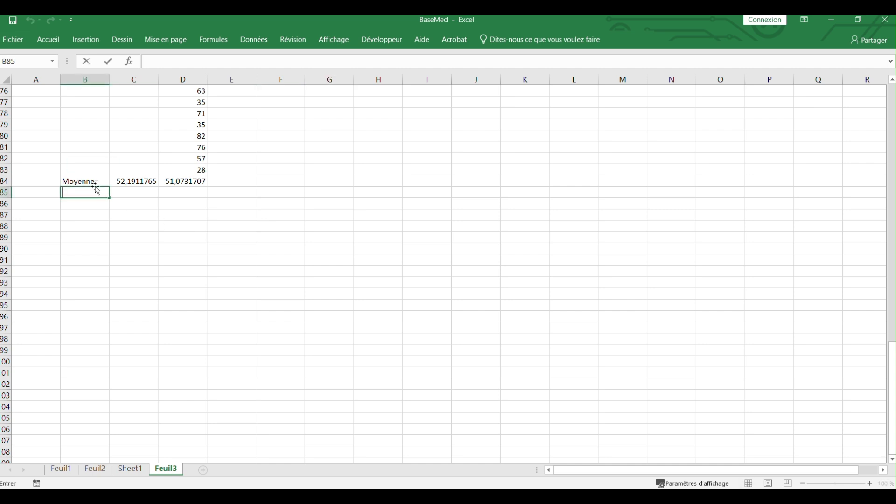
{"action": "type", "text": "E T"}
Calculate the male age standard deviation in C85 with =STDEVA(C2:C83) and fill the formula across to D85 for the female ages
{"action": "mouse_move", "coordinate": [134, 198]}
{"action": "left_mouse_down"}
{"action": "mouse_move", "coordinate": [180, 196]}
{"action": "mouse_move", "coordinate": [149, 196]}
{"action": "left_mouse_up"}
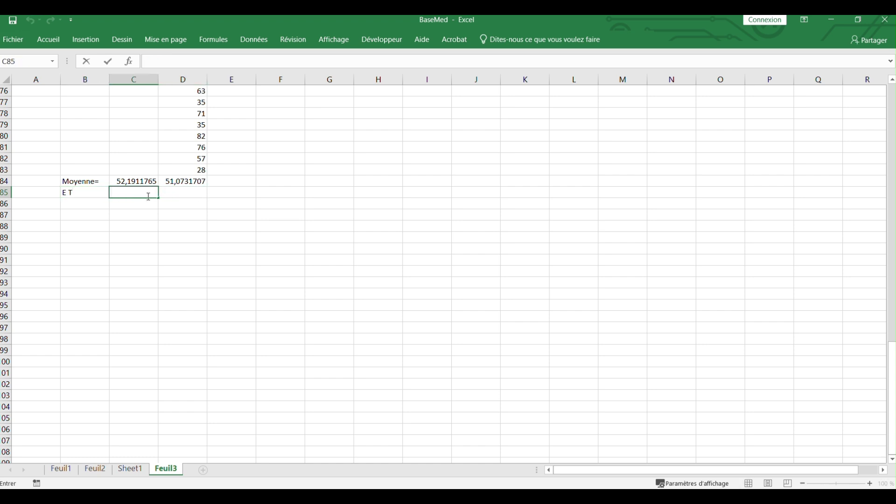
{"action": "type", "text": "=sd"}
{"action": "key", "text": "BackSpace"}
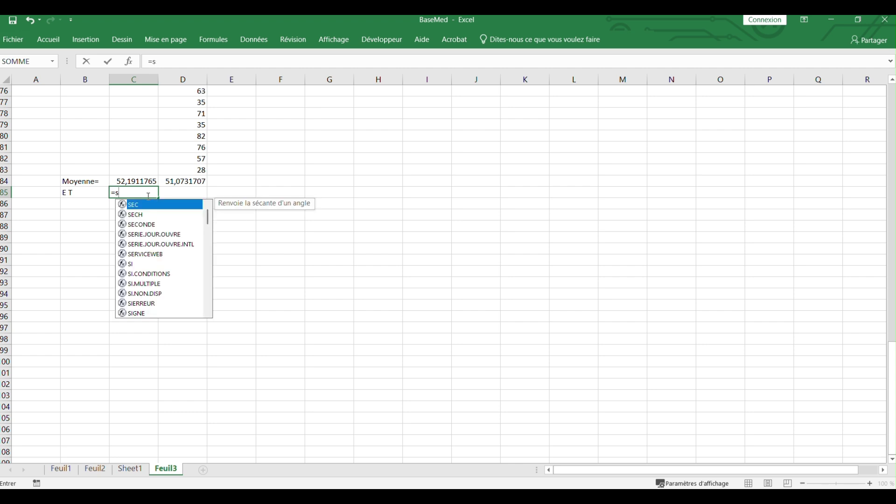
{"action": "type", "text": "t"}
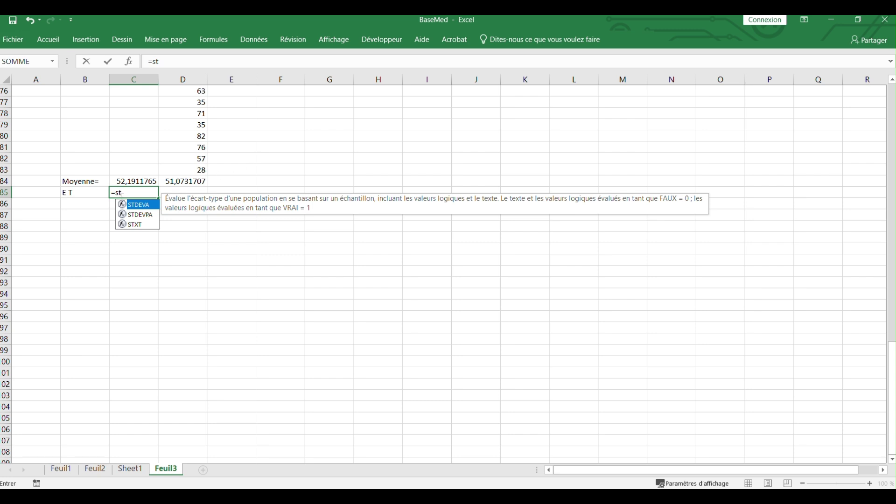
{"action": "double_click", "coordinate": [151, 205]}
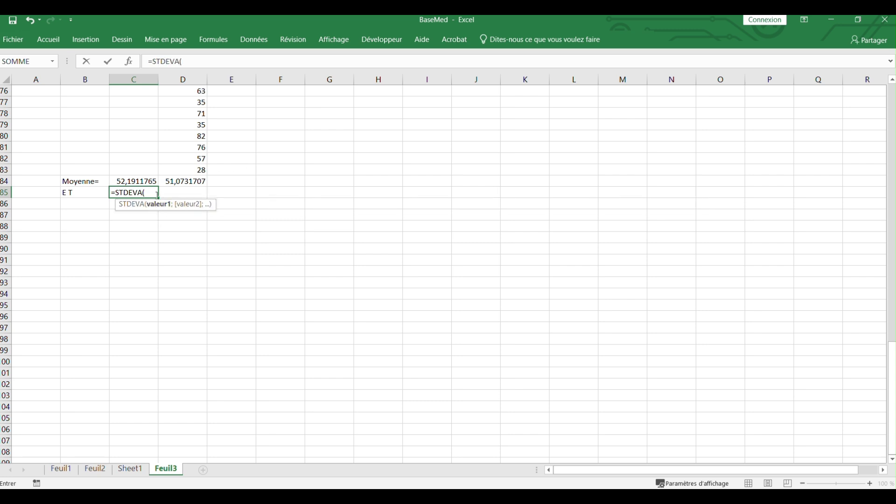
{"action": "scroll", "coordinate": [157, 195], "scroll_direction": "up", "scroll_amount": 6}
{"action": "left_click_drag", "start_coordinate": [137, 274], "coordinate": [136, 101]}
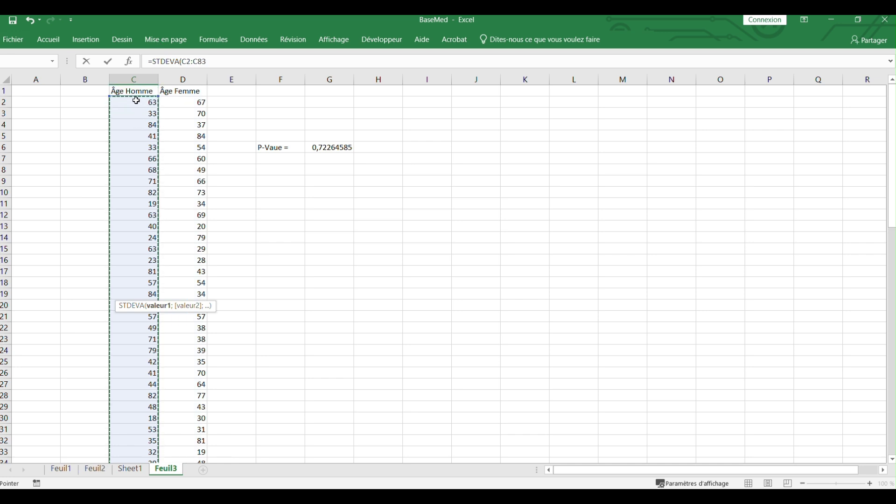
{"action": "key", "text": "Return"}
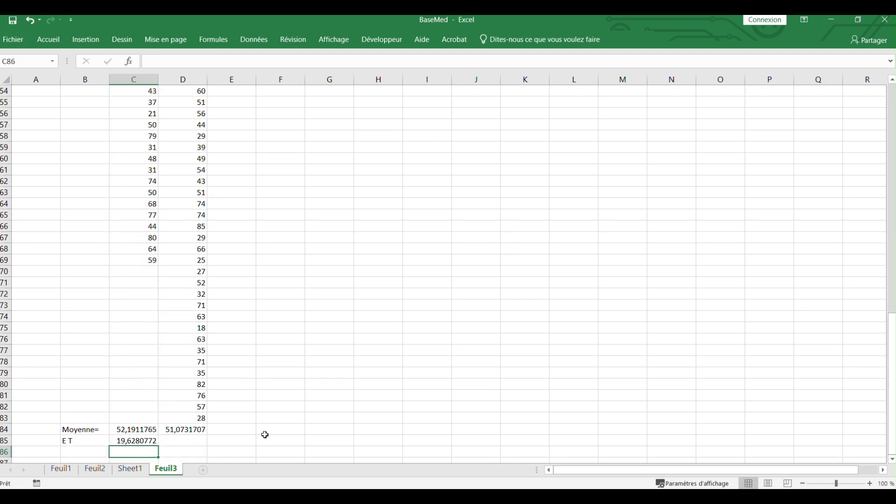
{"action": "left_click", "coordinate": [152, 439]}
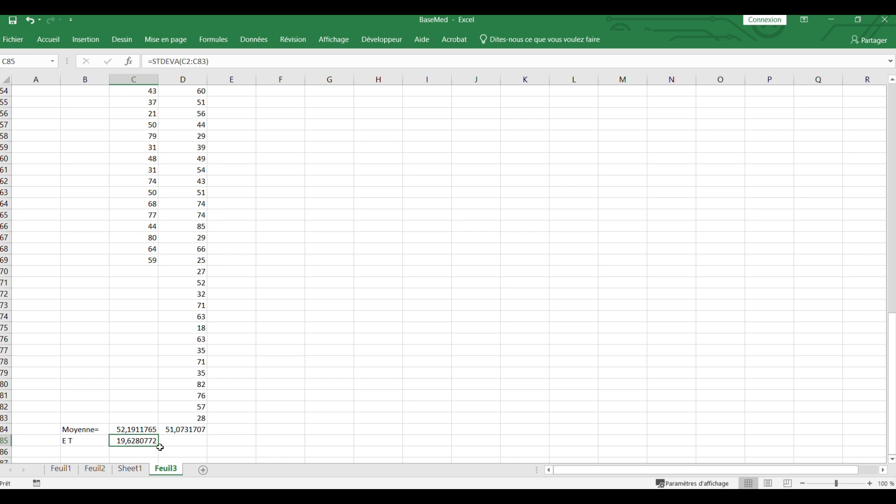
{"action": "left_click_drag", "start_coordinate": [160, 447], "coordinate": [206, 446]}
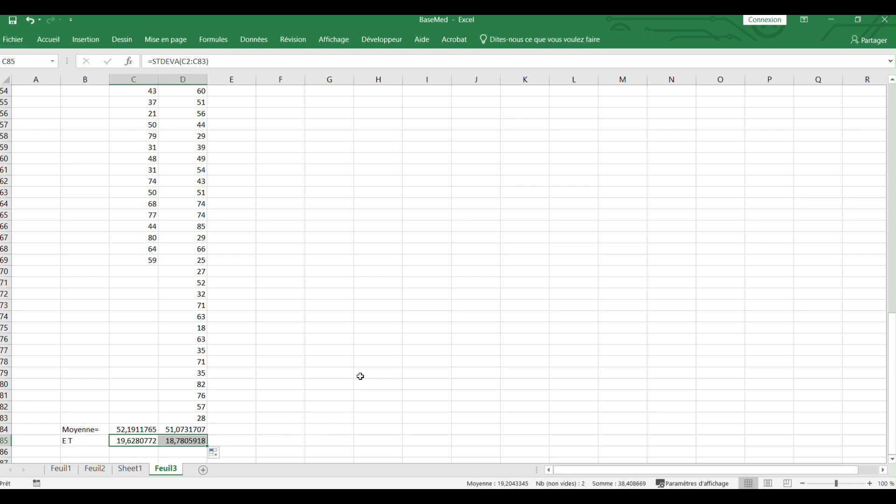
Review the p-value in G6 alongside the averages and standard deviations below the age columns
{"action": "scroll", "coordinate": [405, 330], "scroll_direction": "up", "scroll_amount": 17}
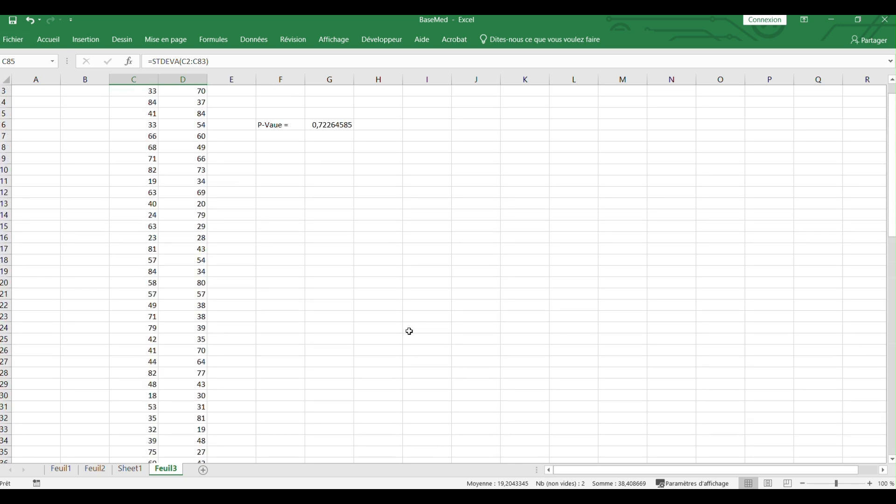
{"action": "scroll", "coordinate": [409, 331], "scroll_direction": "up", "scroll_amount": 1}
{"action": "scroll", "coordinate": [405, 332], "scroll_direction": "down", "scroll_amount": 11}
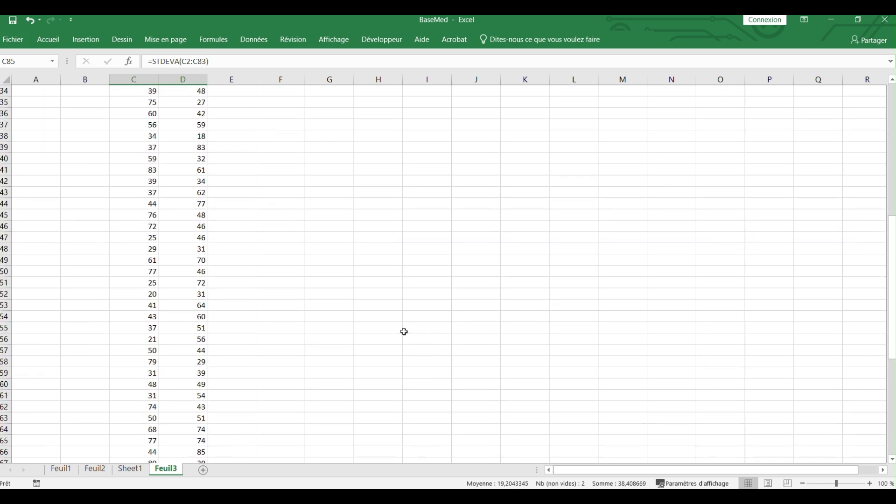
{"action": "scroll", "coordinate": [404, 331], "scroll_direction": "down", "scroll_amount": 6}
{"action": "scroll", "coordinate": [404, 333], "scroll_direction": "up", "scroll_amount": 16}
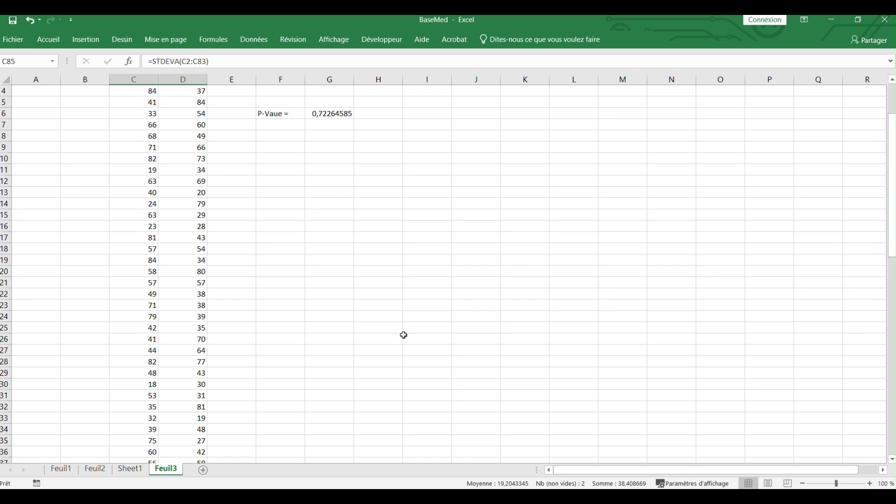
{"action": "scroll", "coordinate": [403, 335], "scroll_direction": "up", "scroll_amount": 1}
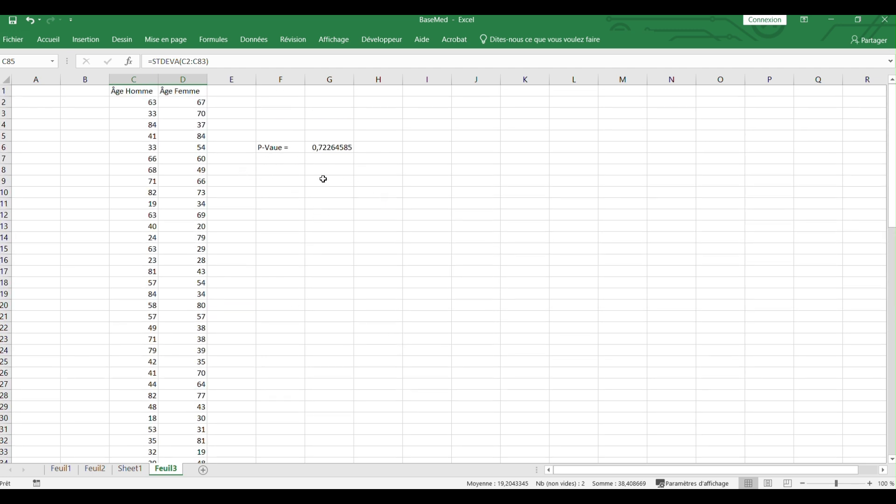